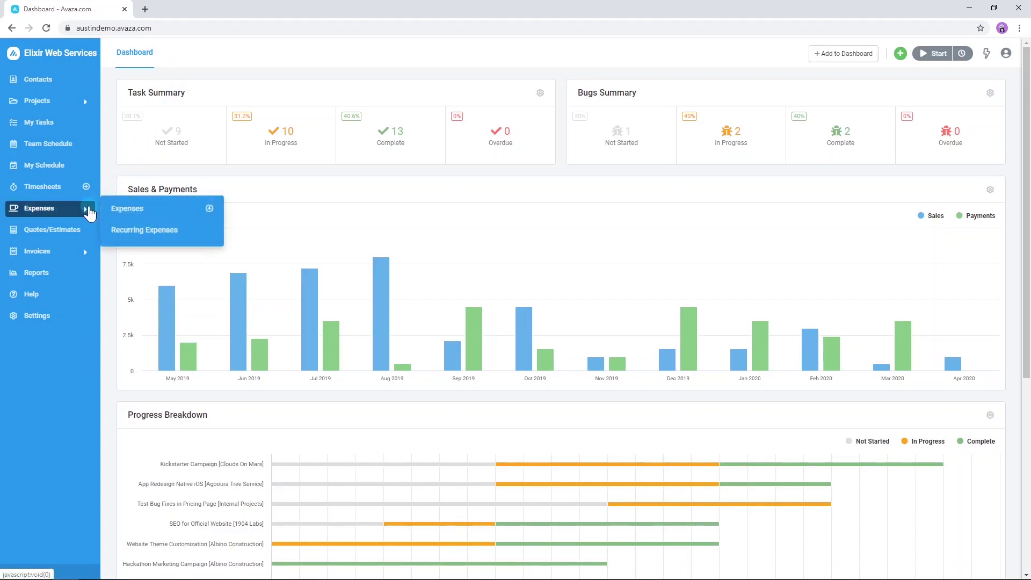
Sort the expense list by date then by category and merchant, search for 'delta' and clear it
click(121, 217)
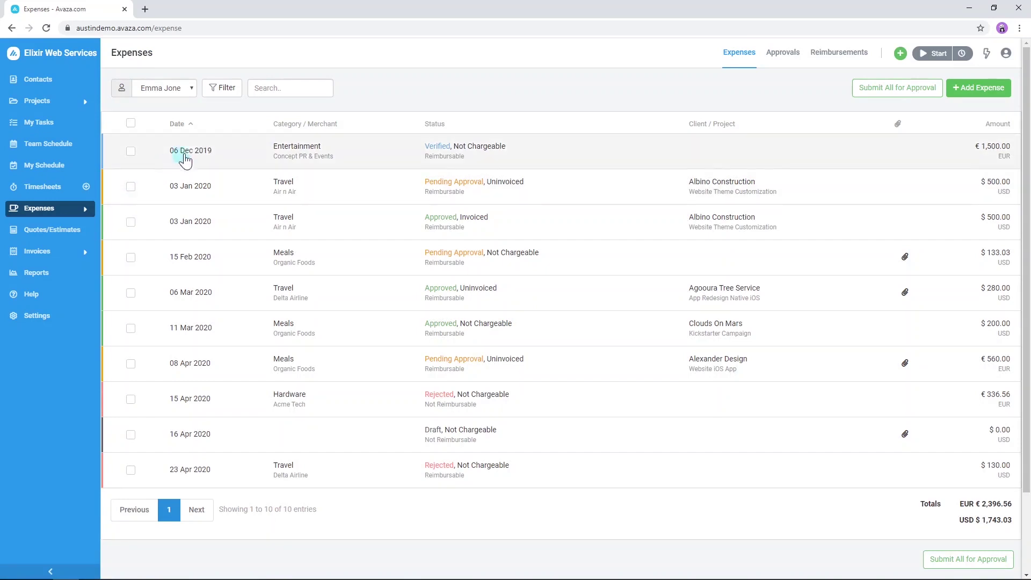
click(216, 129)
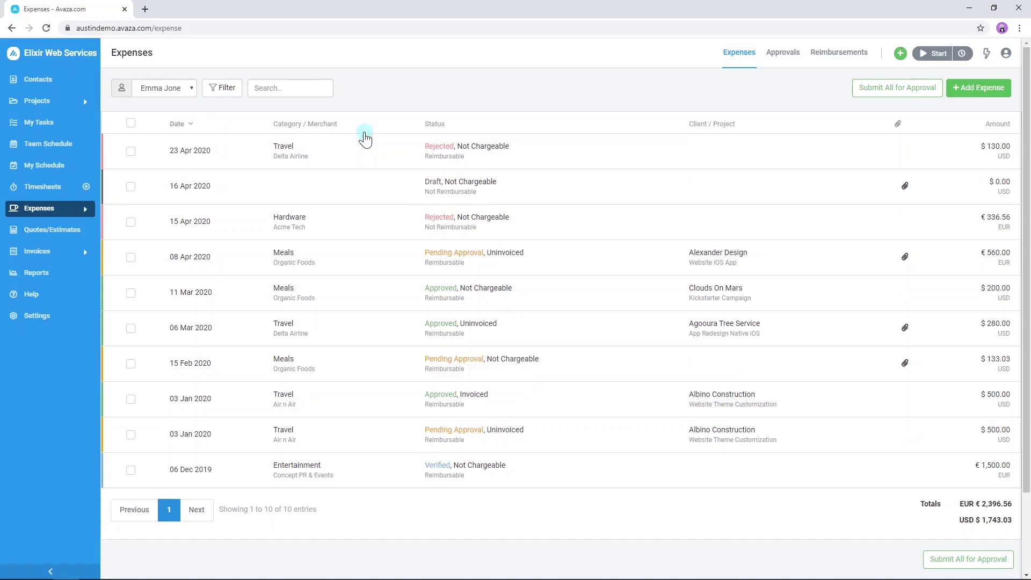
click(356, 132)
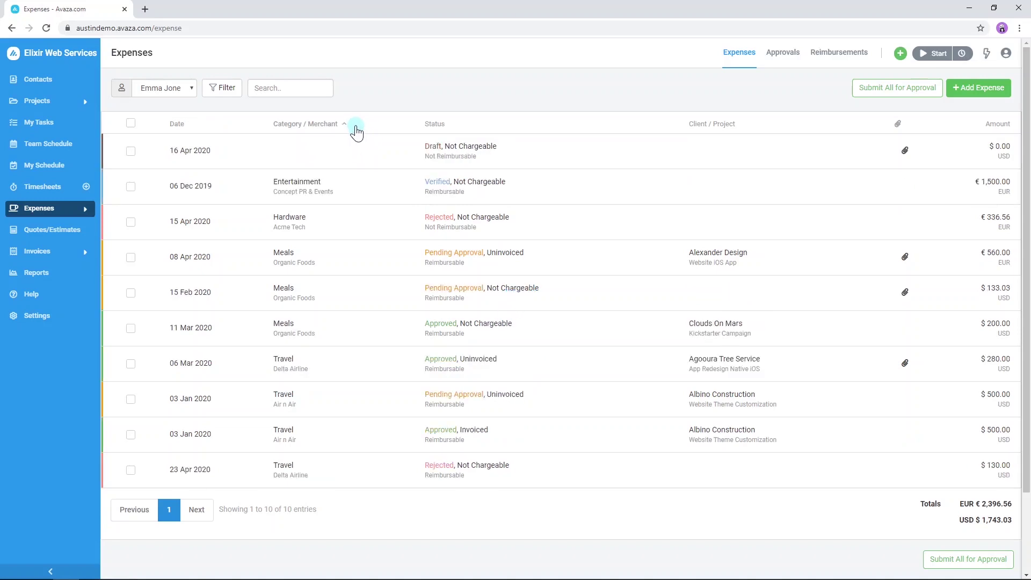
click(292, 88)
text(del)
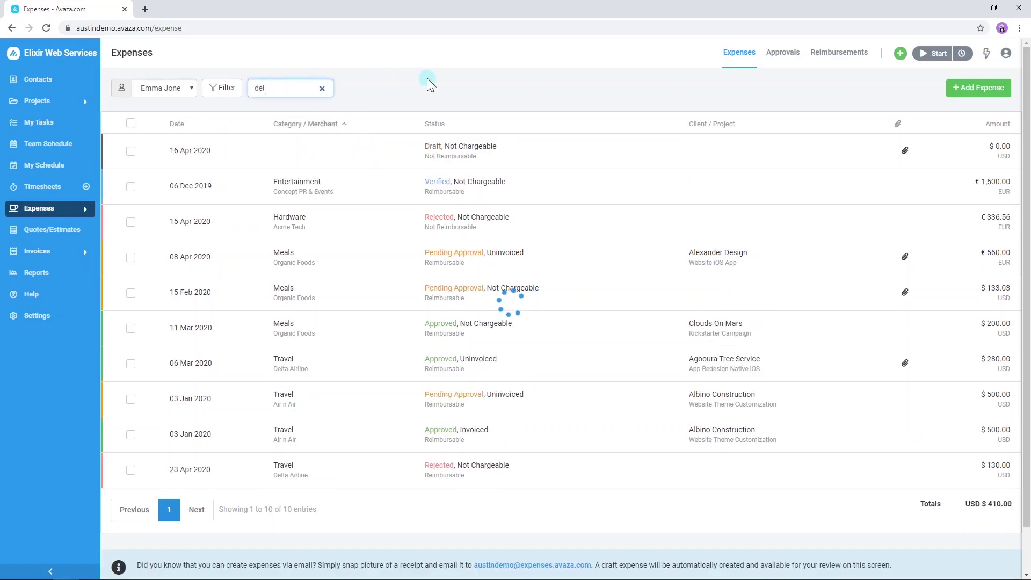
text(ta)
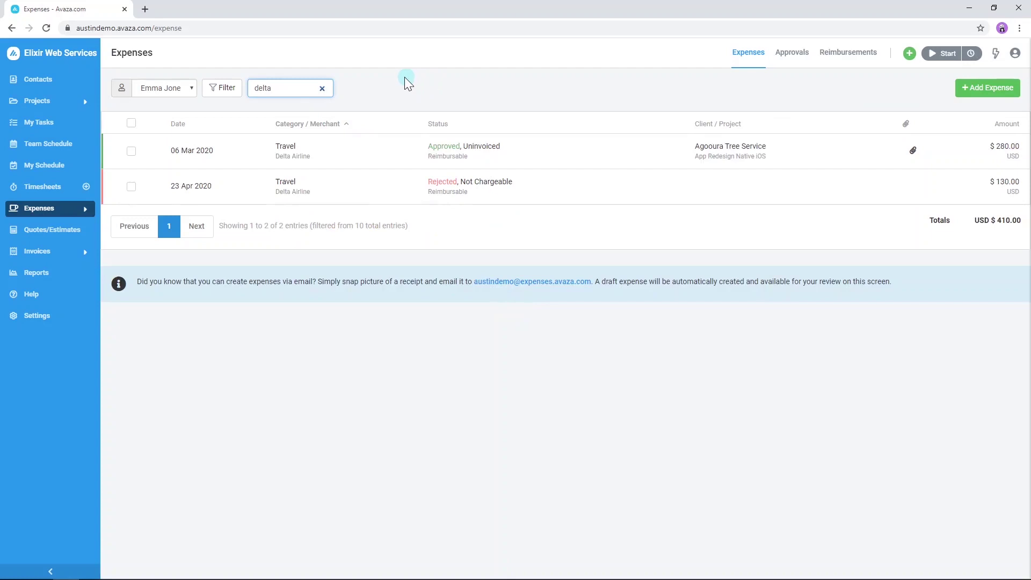
click(322, 88)
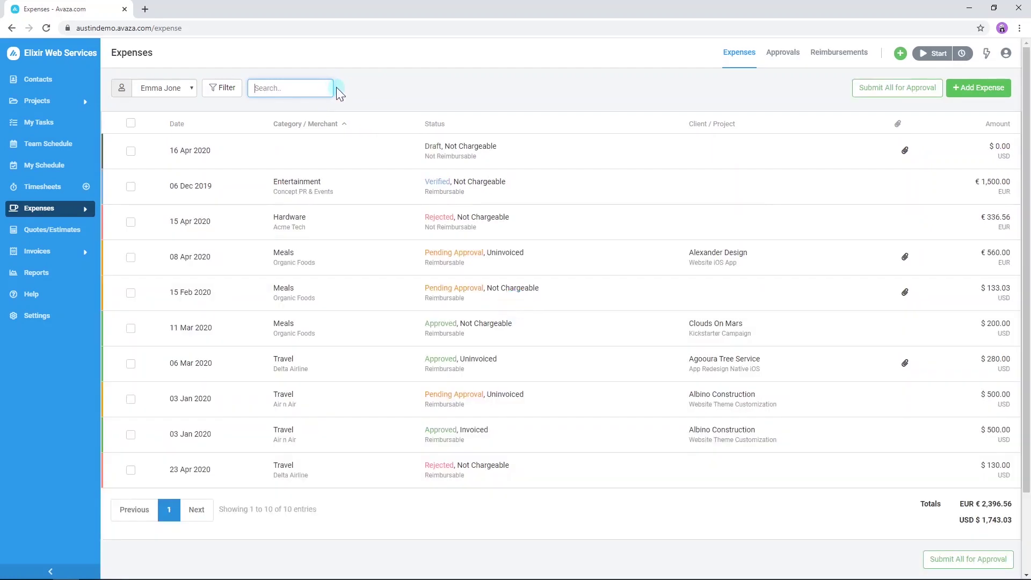
Filter the expense list to Meals category with Pending Approval status and apply it
click(223, 89)
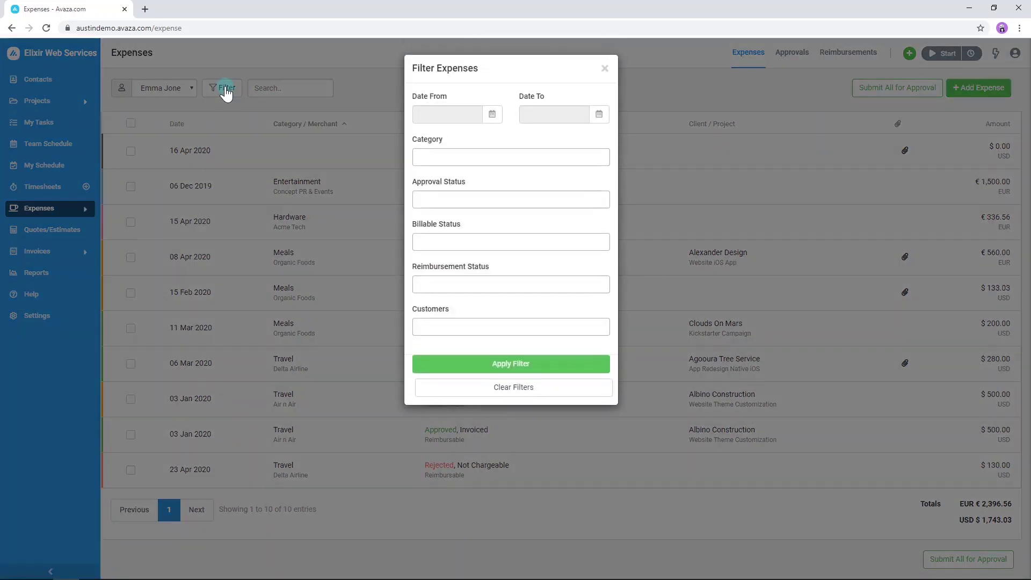
click(481, 159)
click(476, 207)
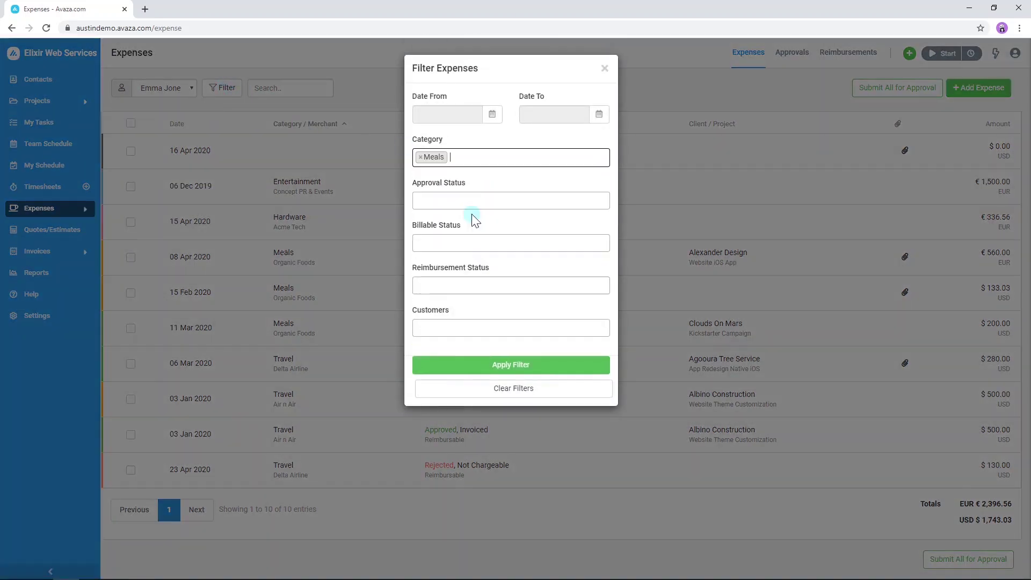
click(458, 253)
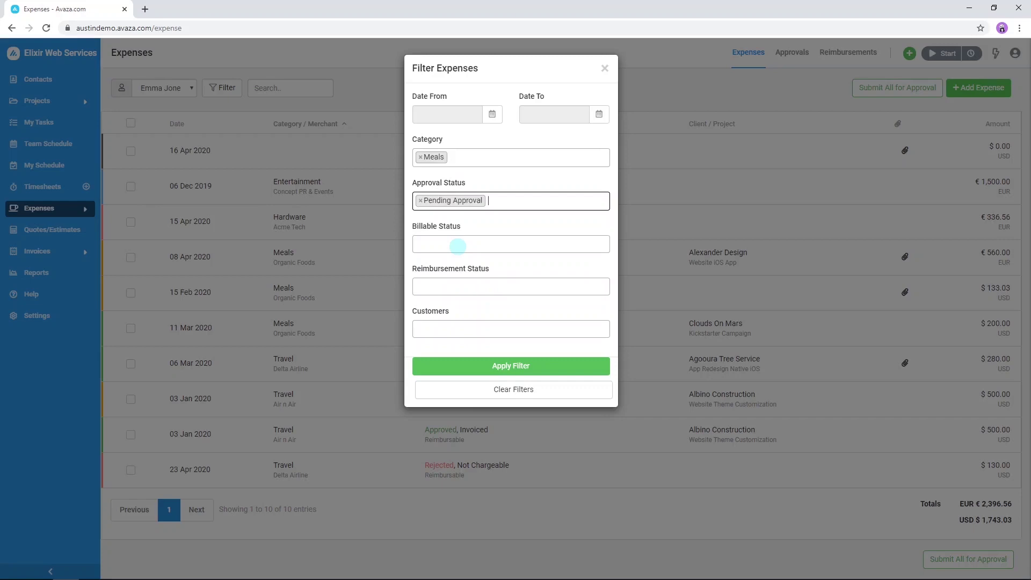
click(481, 366)
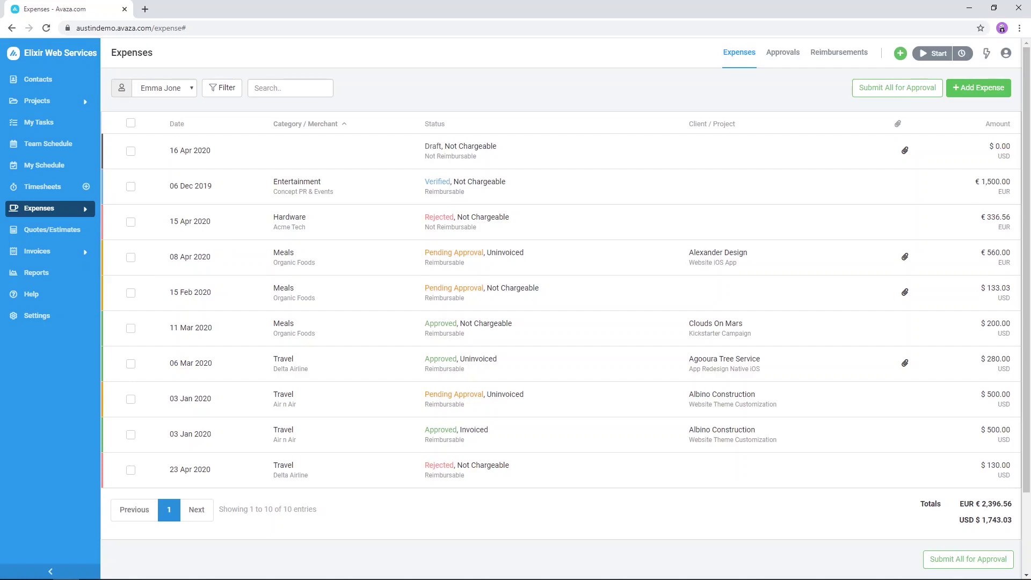
mouse_move(39, 209)
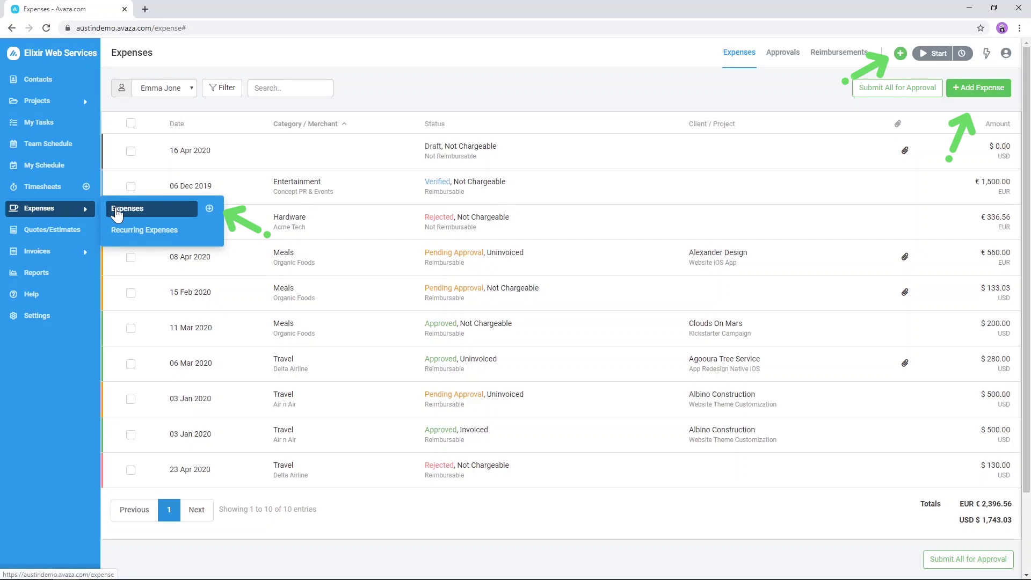
Start a new expense, set its category to Meals and bring up the date calendar
click(955, 89)
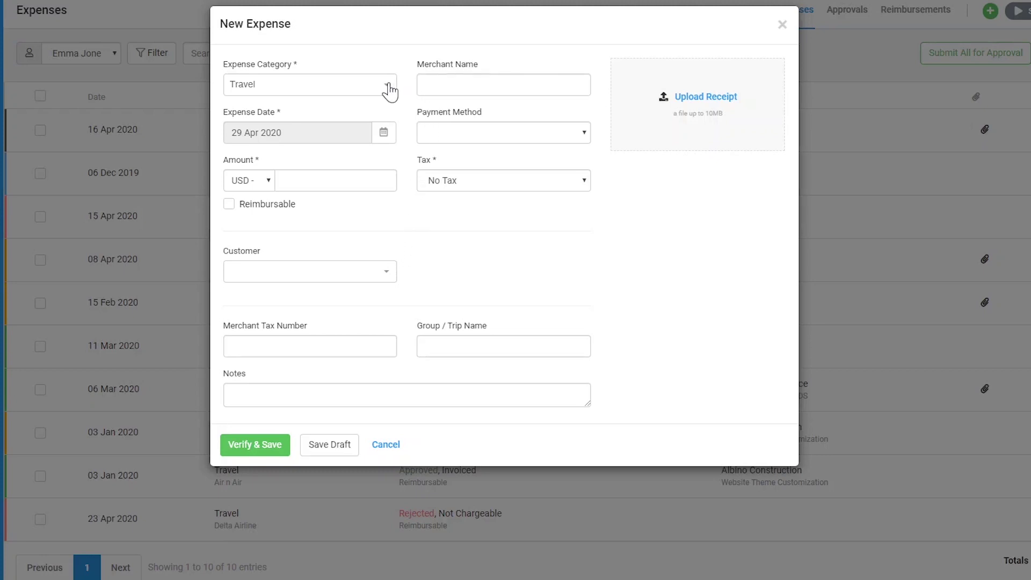
click(388, 86)
click(333, 175)
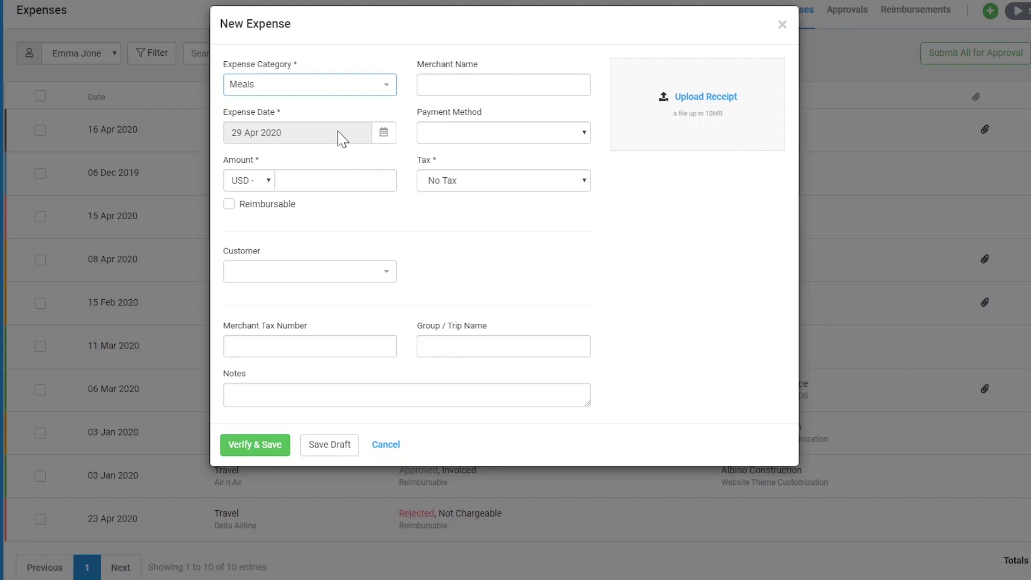
click(342, 138)
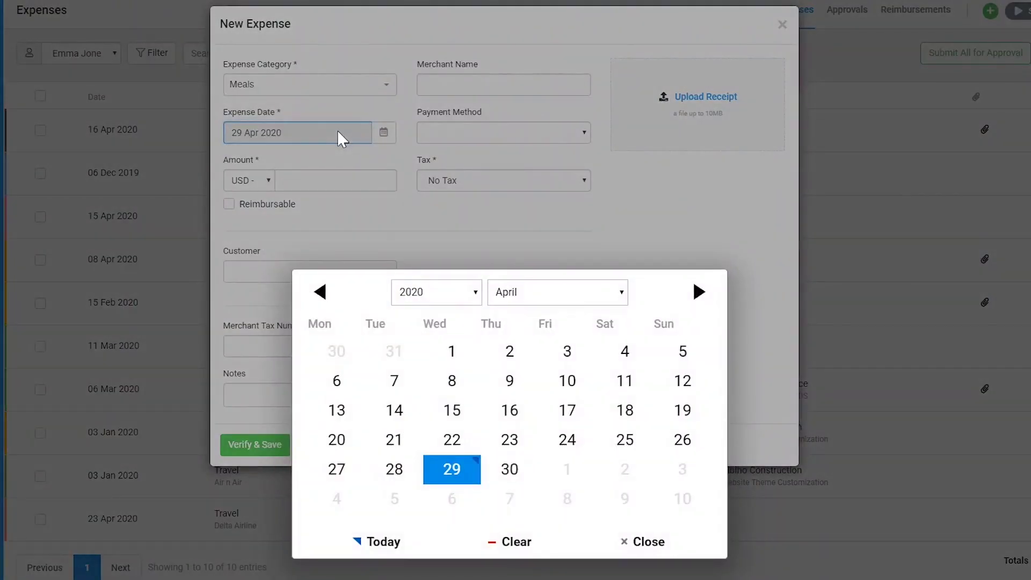
Date the expense 08 Apr 2020 and set currency EUR with custom rate 1 USD = 0.9 EUR
click(451, 384)
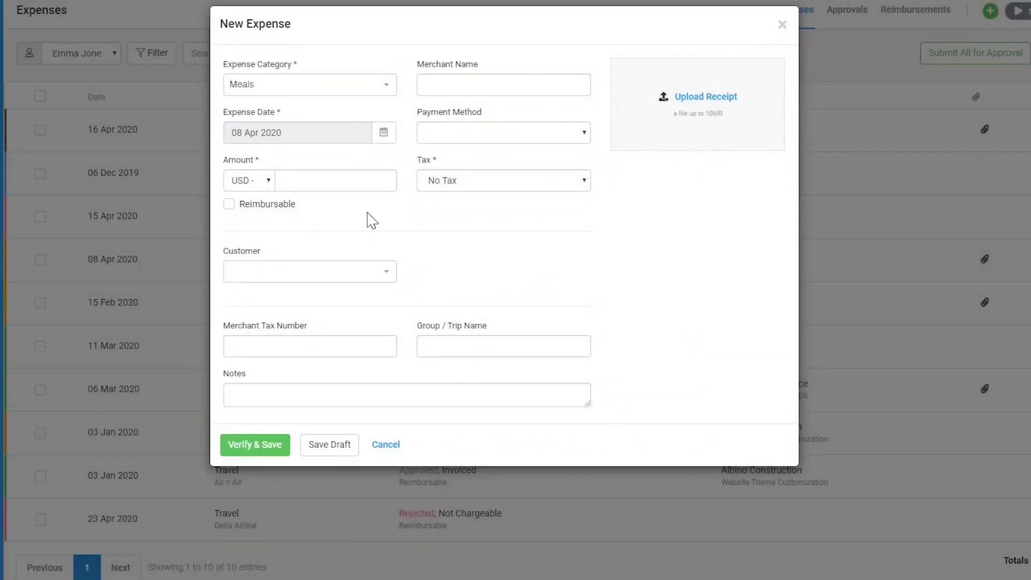
click(269, 180)
scroll(300, 295, up, 5)
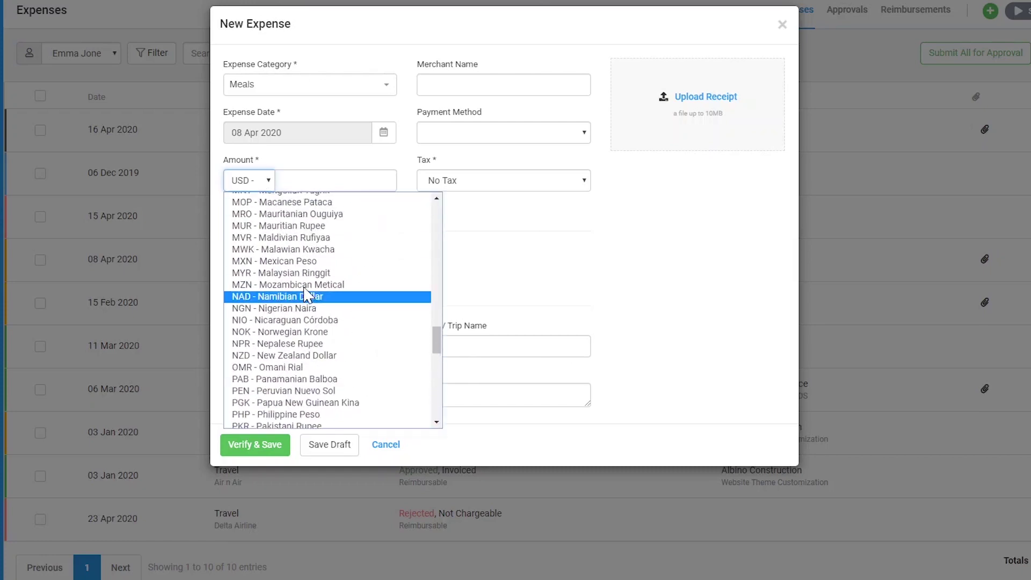
scroll(308, 295, up, 3)
scroll(309, 293, up, 1)
scroll(309, 296, up, 5)
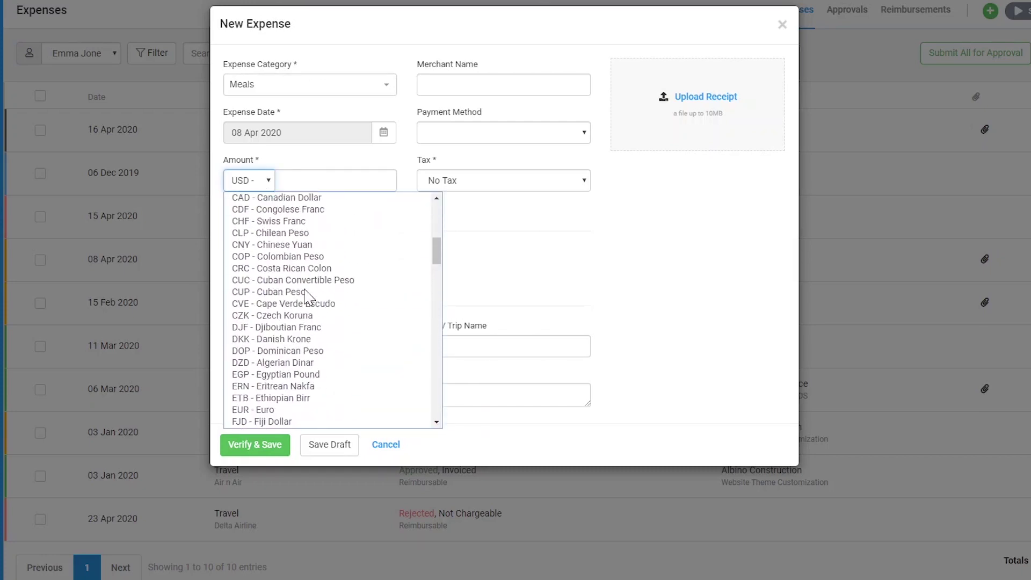
click(265, 410)
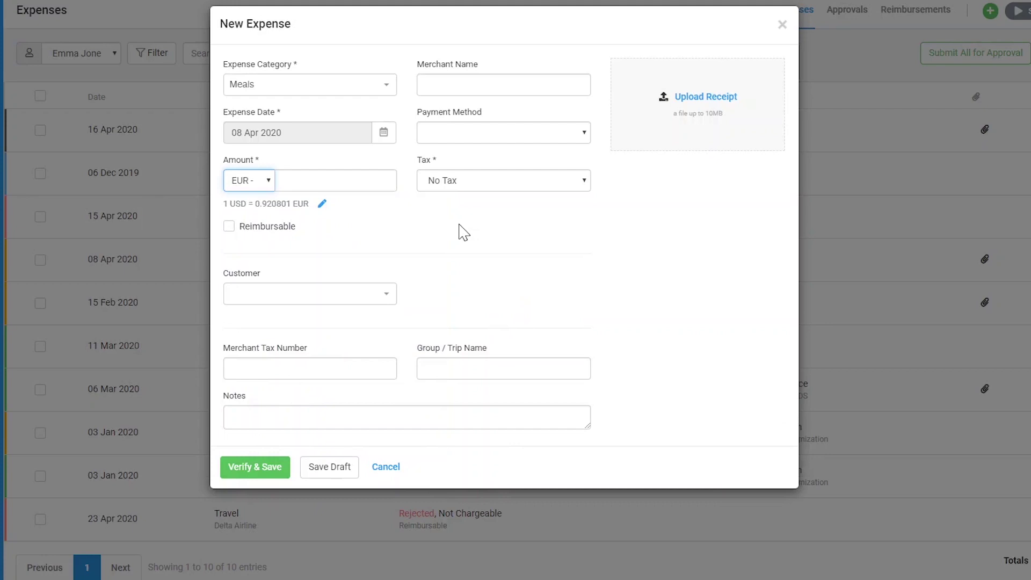
click(321, 206)
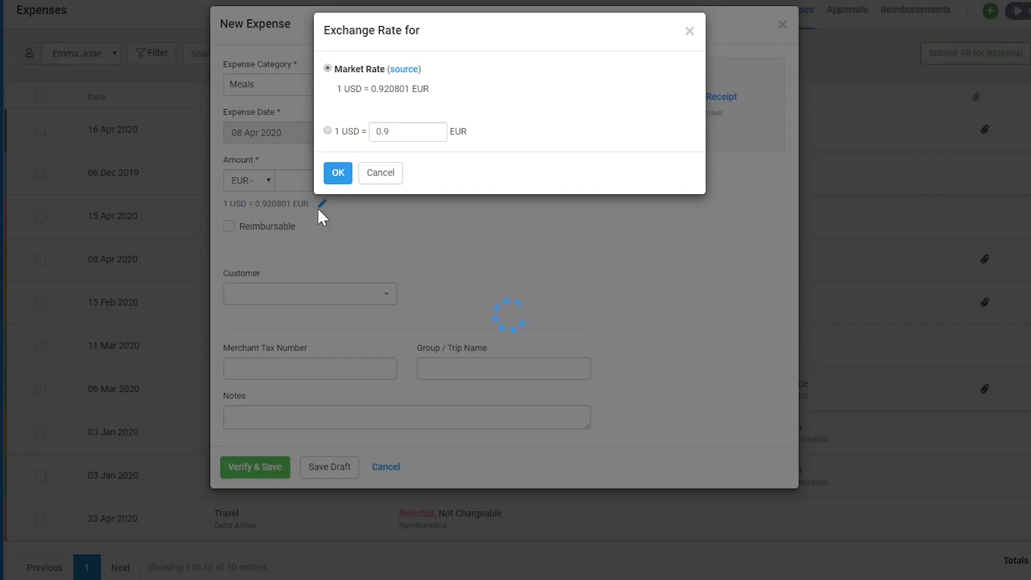
click(329, 131)
click(339, 177)
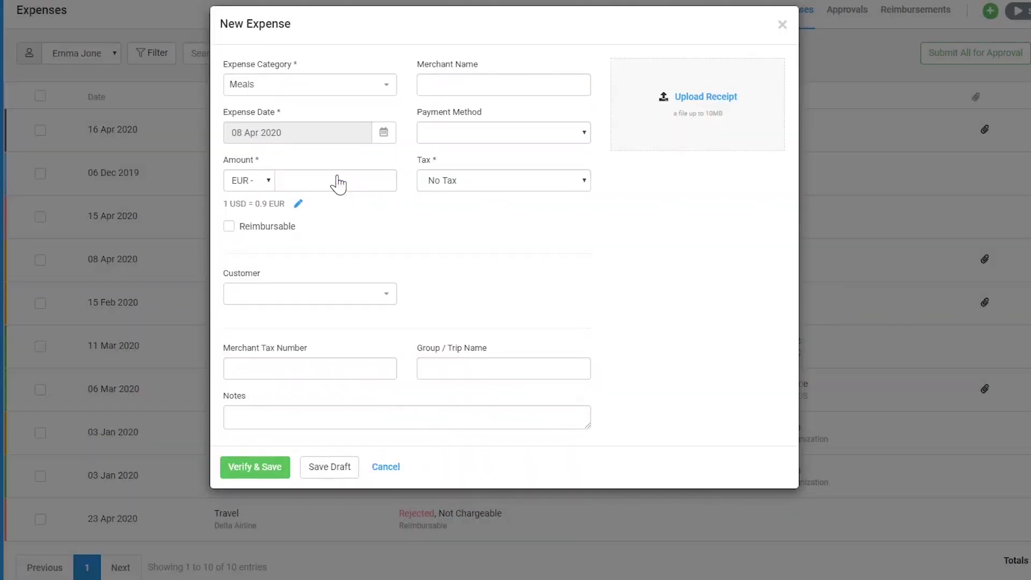
Enter amount 500, apply Value Added Tax as exclusive and save the expense as a draft
click(337, 176)
text(500)
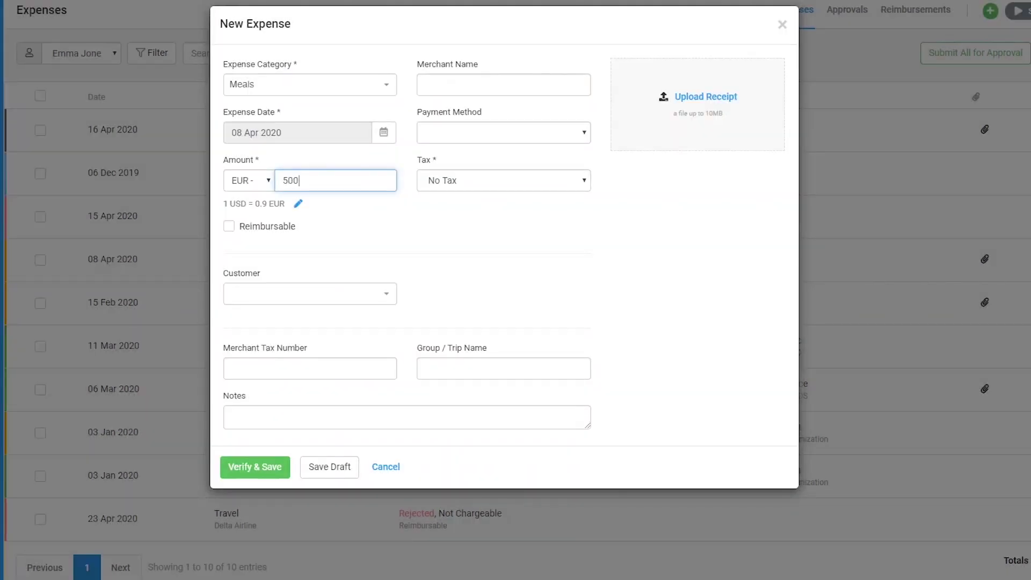
key(Tab)
click(583, 180)
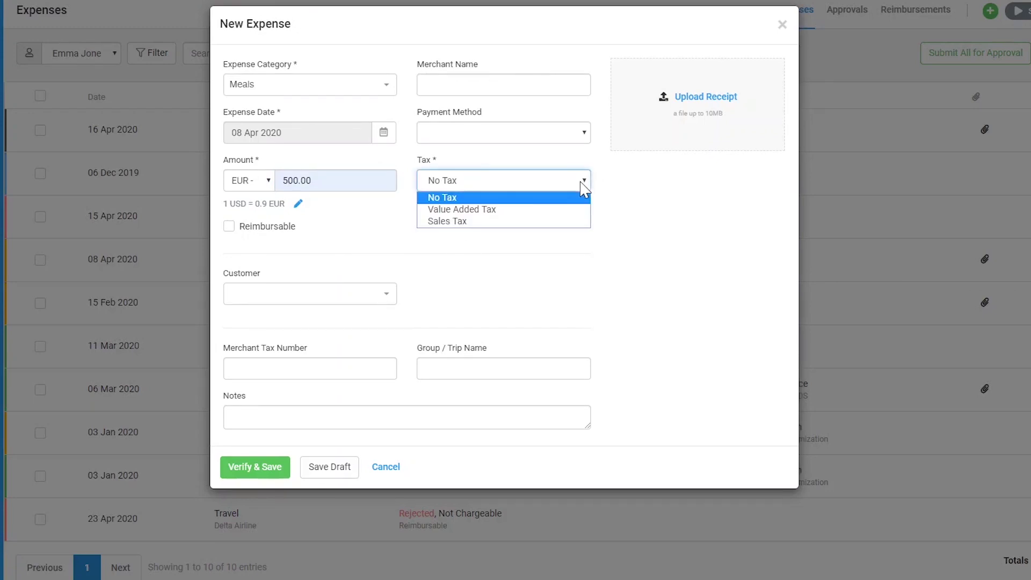
click(571, 209)
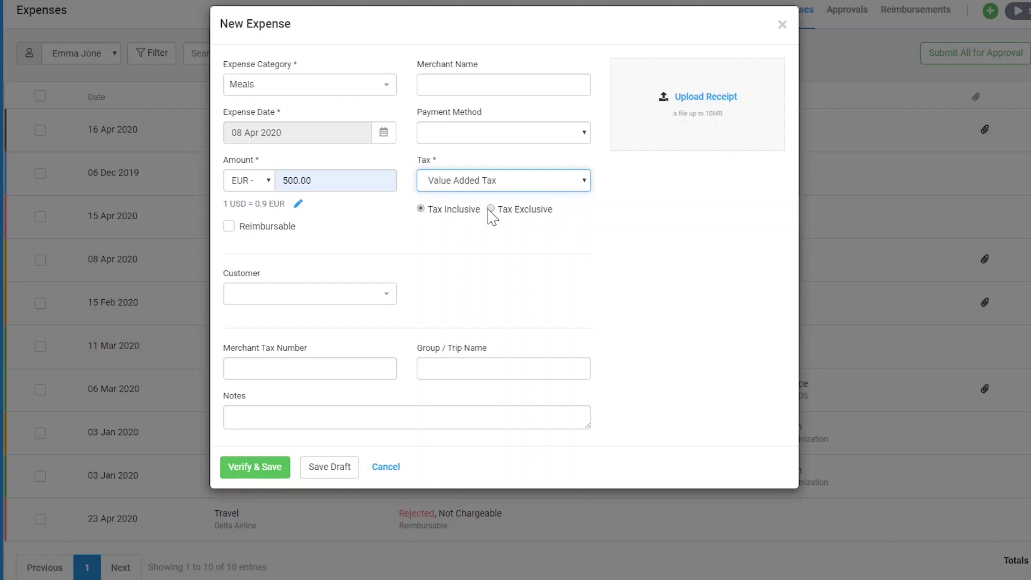
click(490, 209)
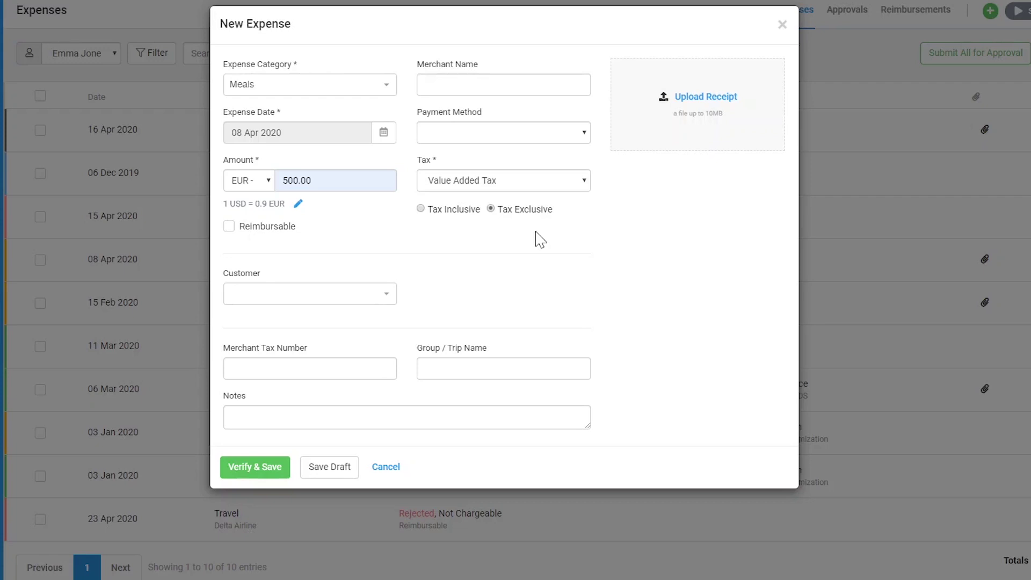
click(332, 471)
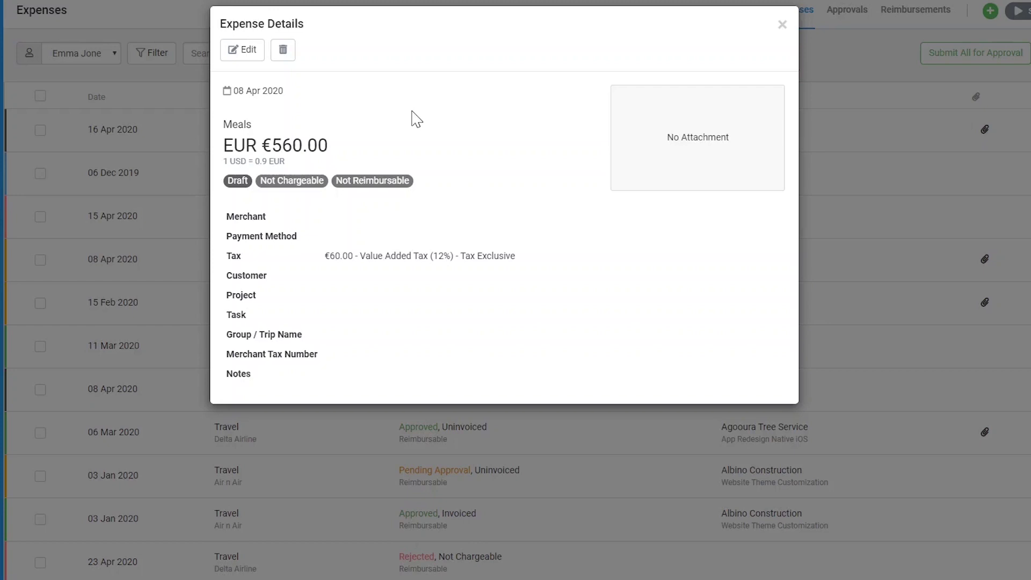
Reopen the €560.00 Meals draft for editing from its details dialog
click(255, 62)
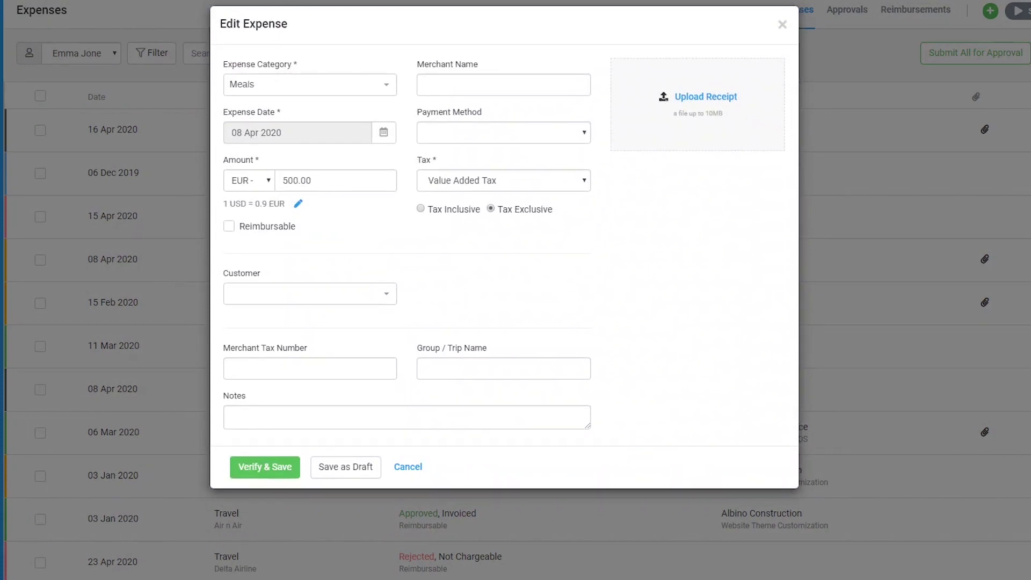
Set the merchant to Organic Foods and the payment method to Credit Card
click(504, 84)
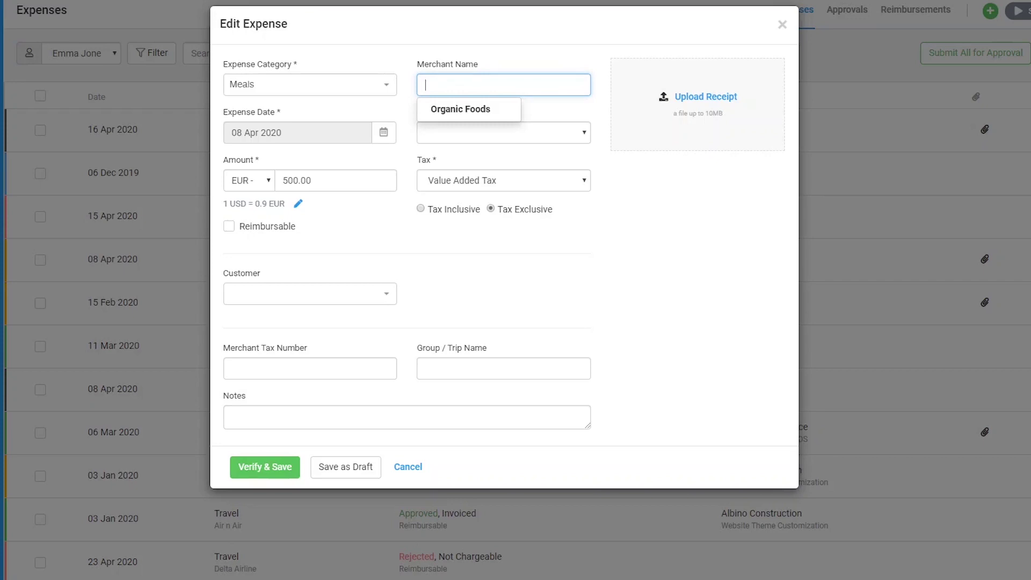
click(490, 114)
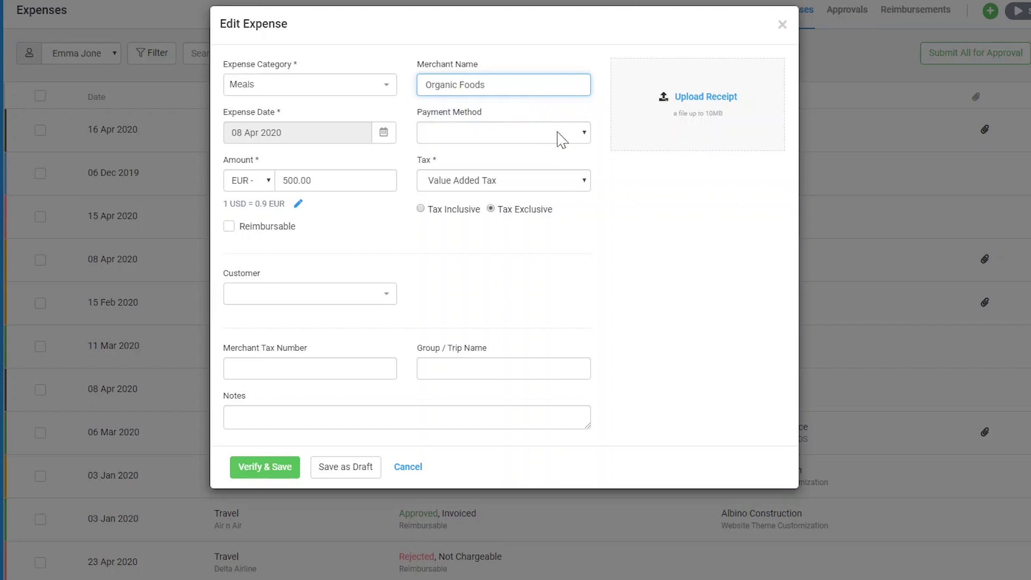
click(575, 136)
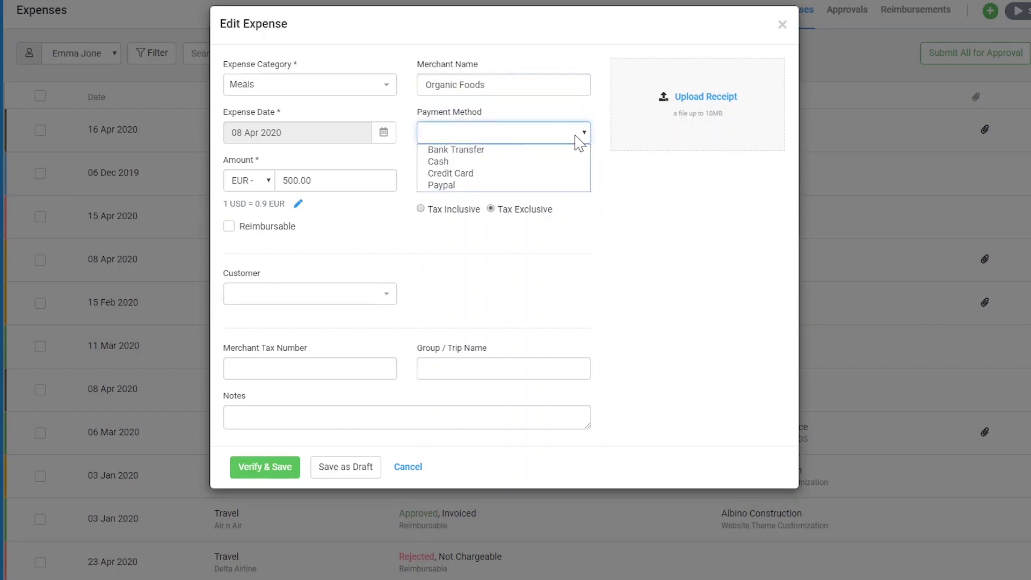
click(487, 174)
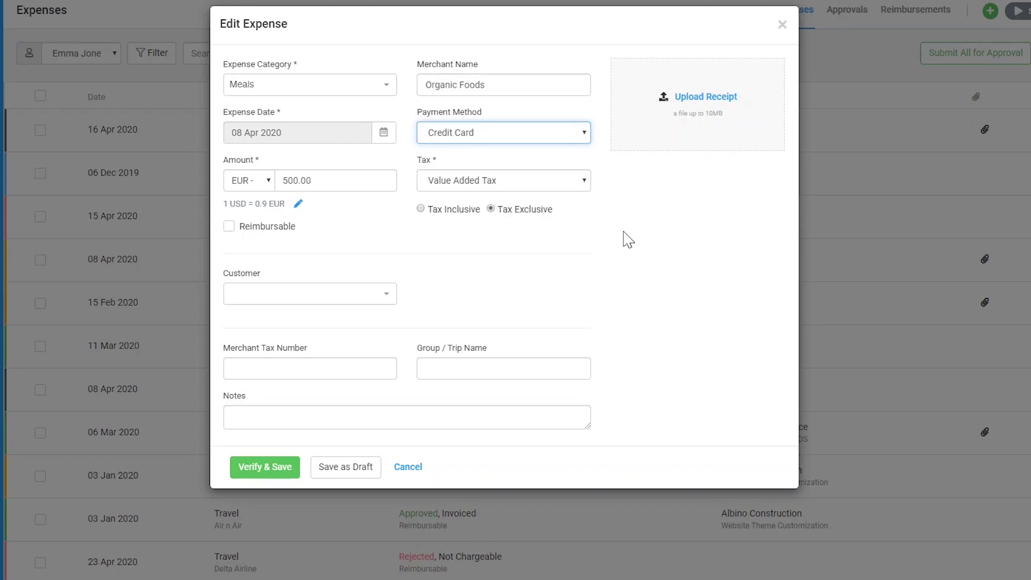
Attach the Organic Food Receipt image and review it at full size
click(687, 98)
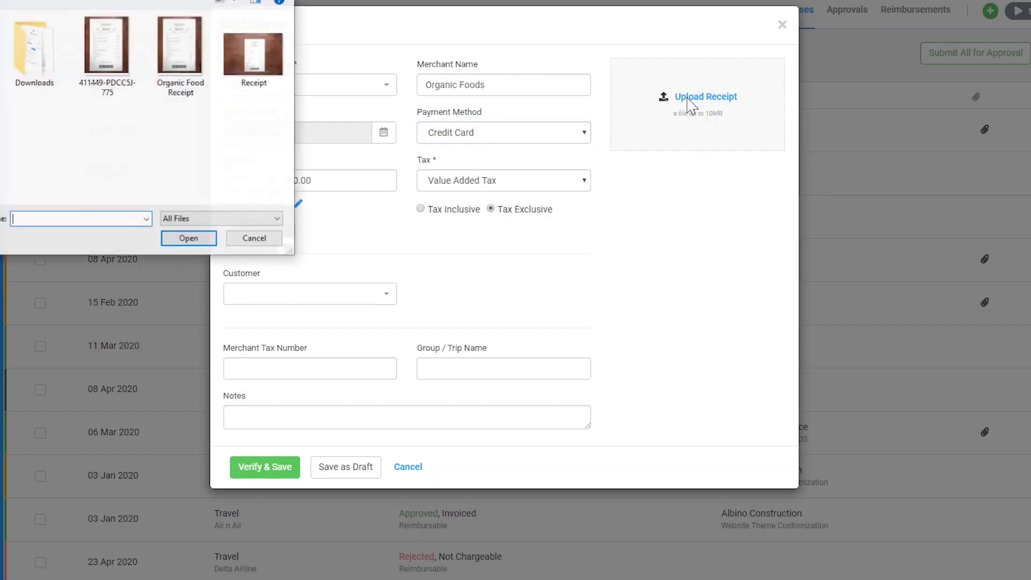
double_click(181, 53)
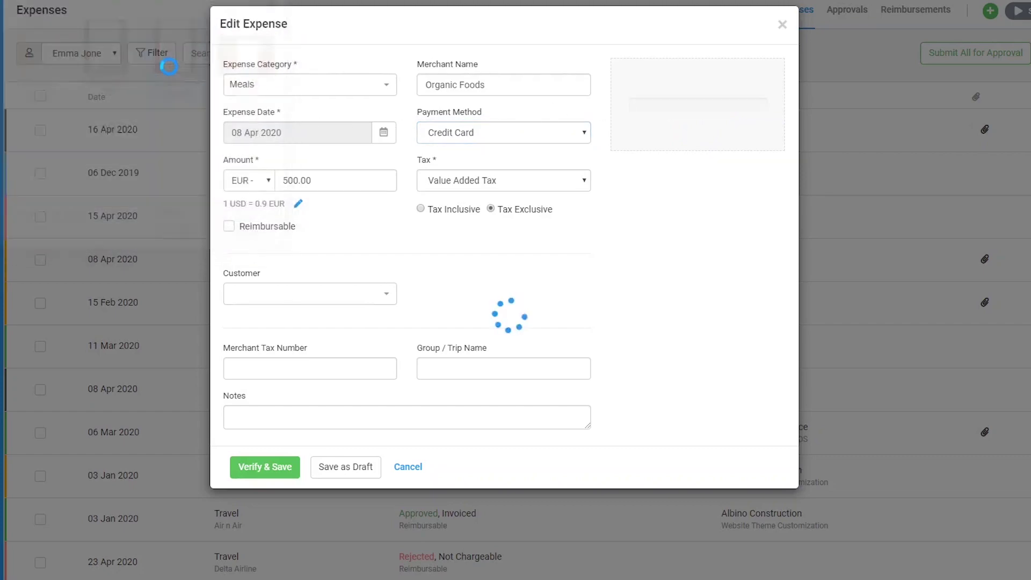
click(652, 235)
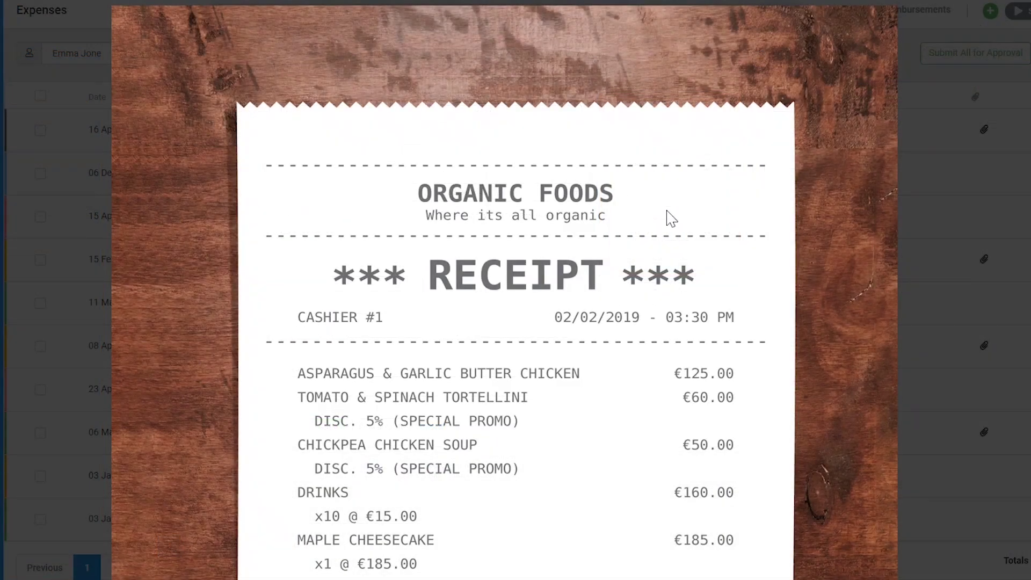
scroll(667, 218, down, 5)
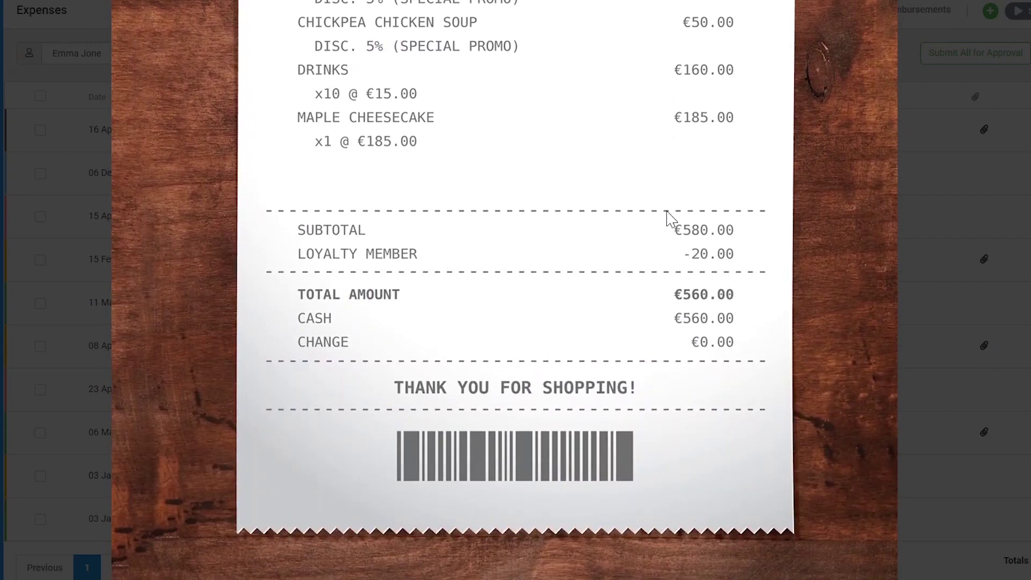
click(945, 203)
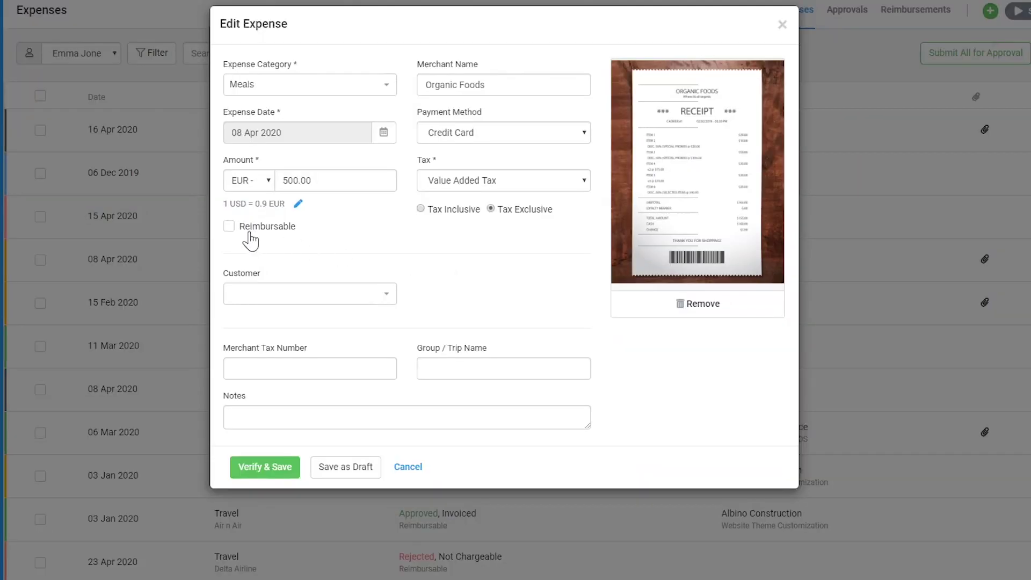
Tick the expense as Reimbursable
click(230, 228)
Assign customer Alexander Design and make the expense billable
click(389, 295)
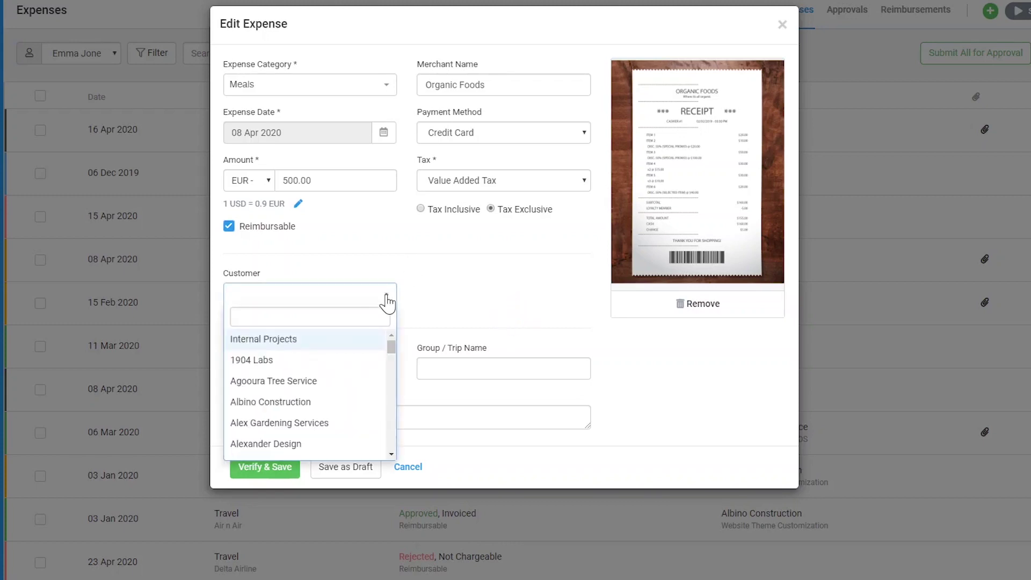
click(299, 445)
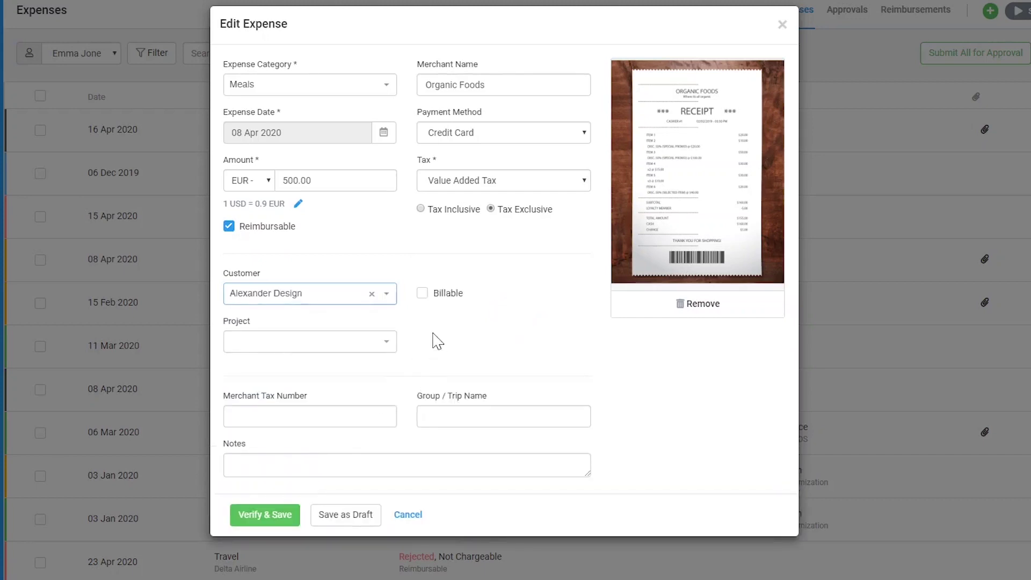
click(422, 296)
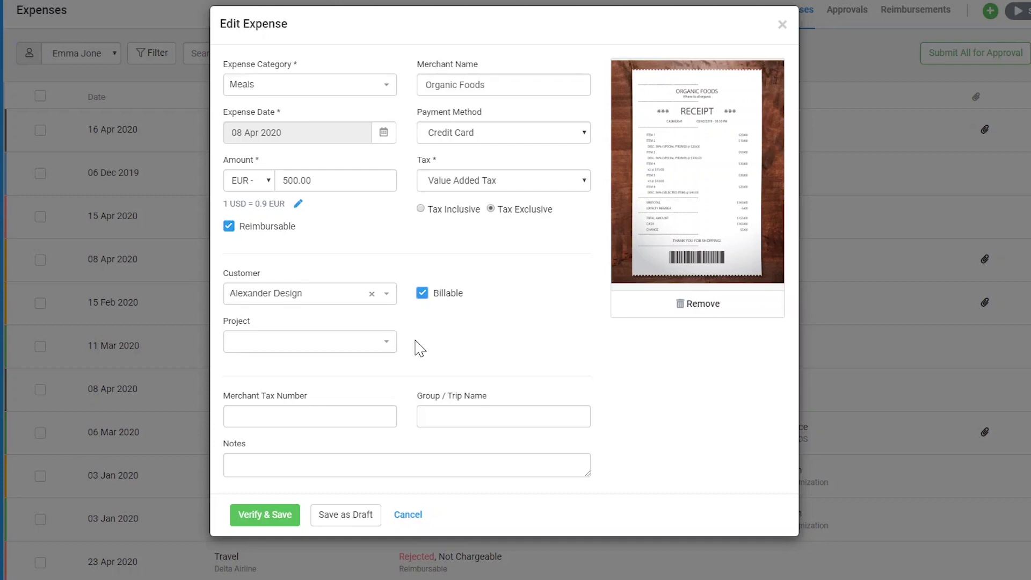
Choose project Website iOS App and task Create a PSD Design
click(386, 342)
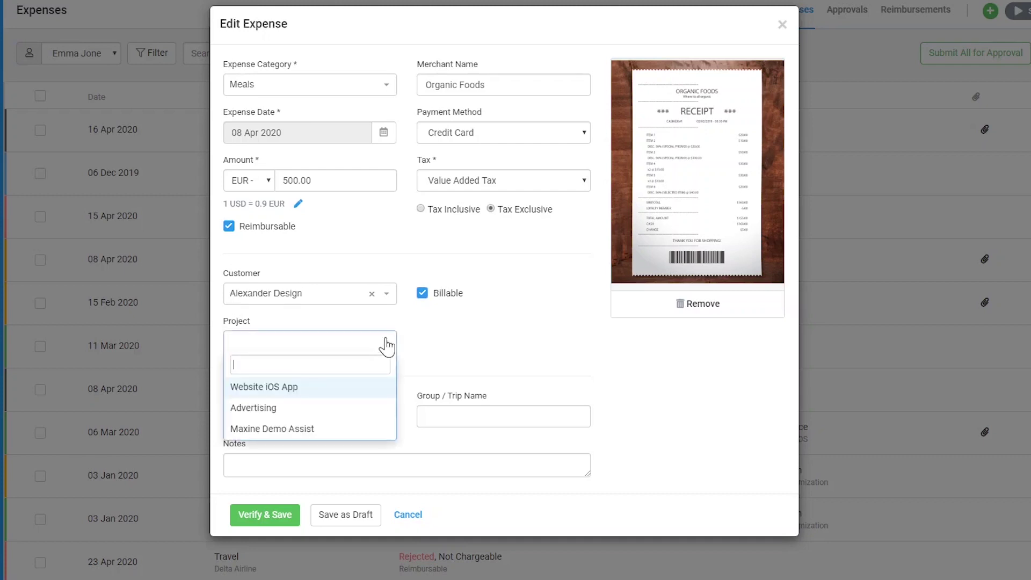
click(347, 389)
click(558, 352)
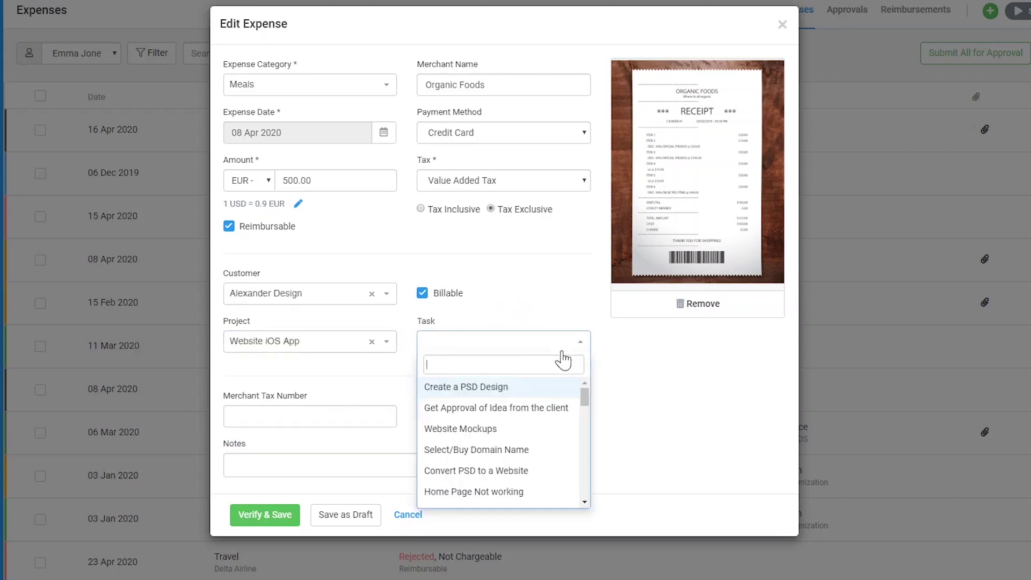
click(484, 388)
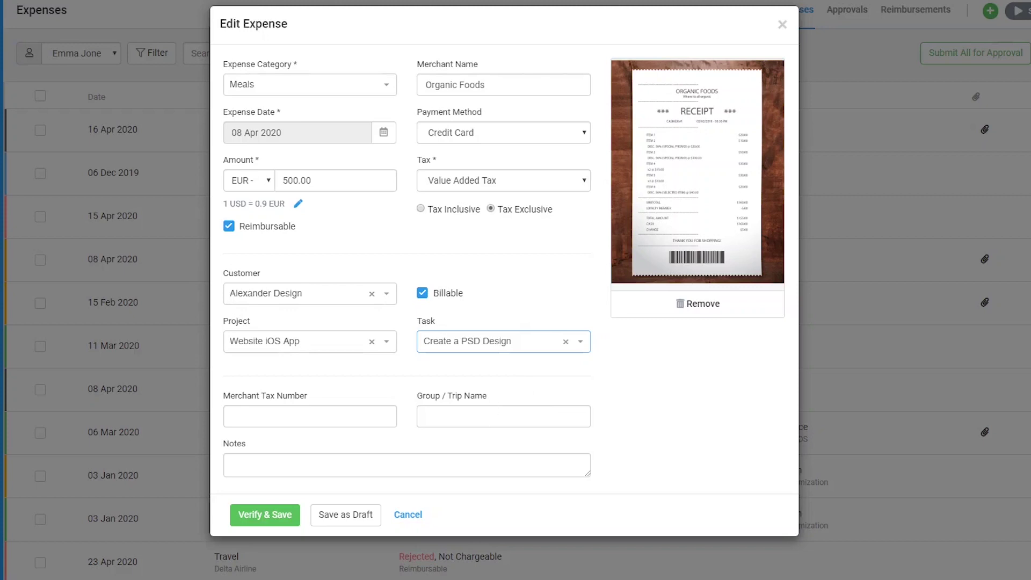
Group the expense under Trip to NZ and add the lunch design discussion note
key(Tab)
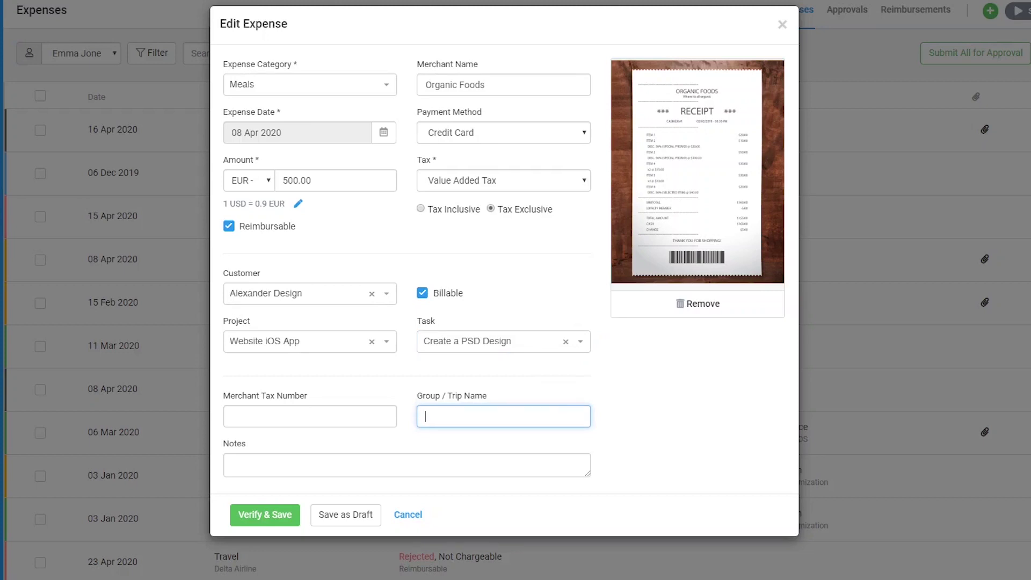
text(trip)
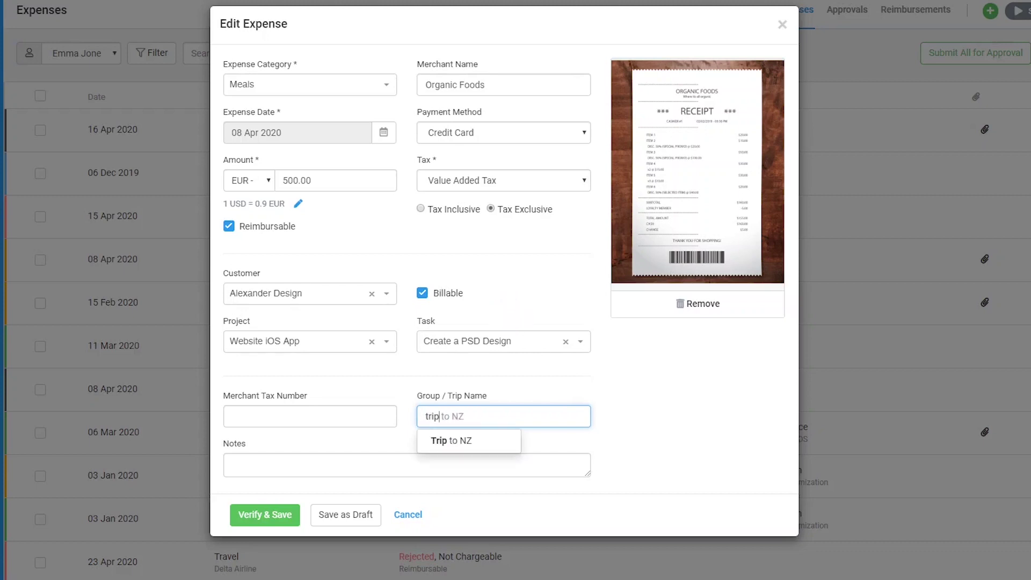
click(463, 440)
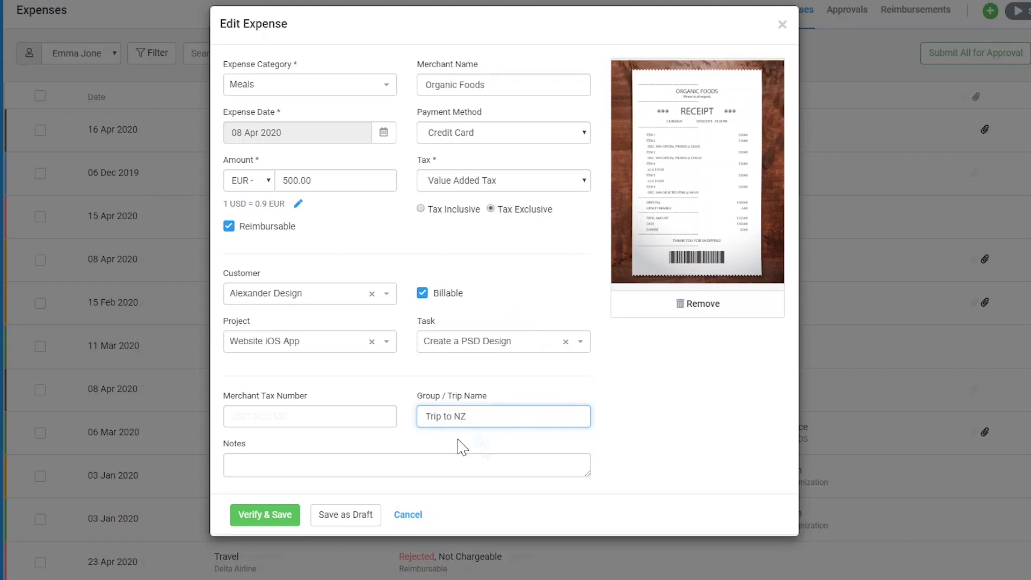
click(437, 464)
text(Design dis)
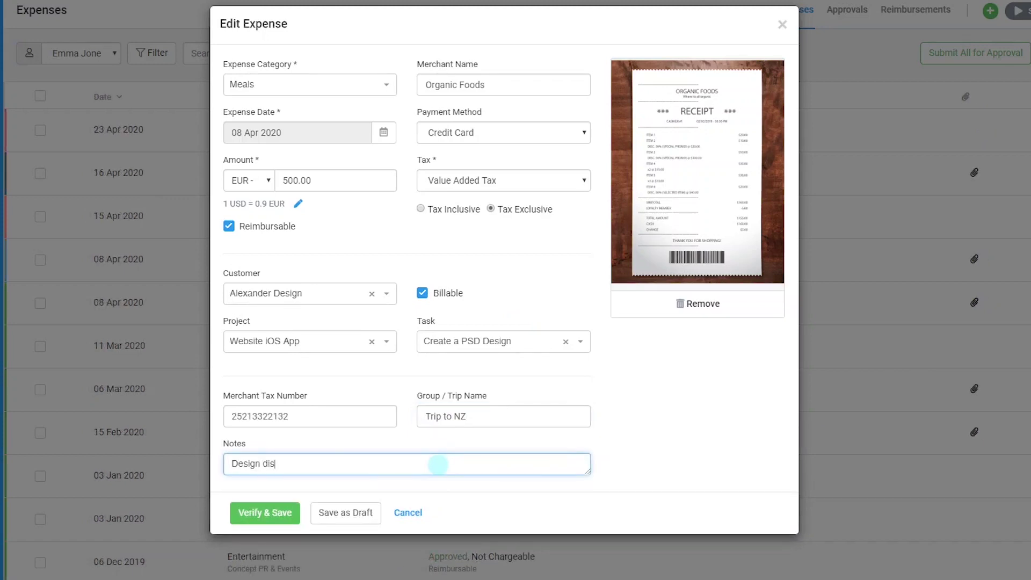
text(cussion with Sam over lunch)
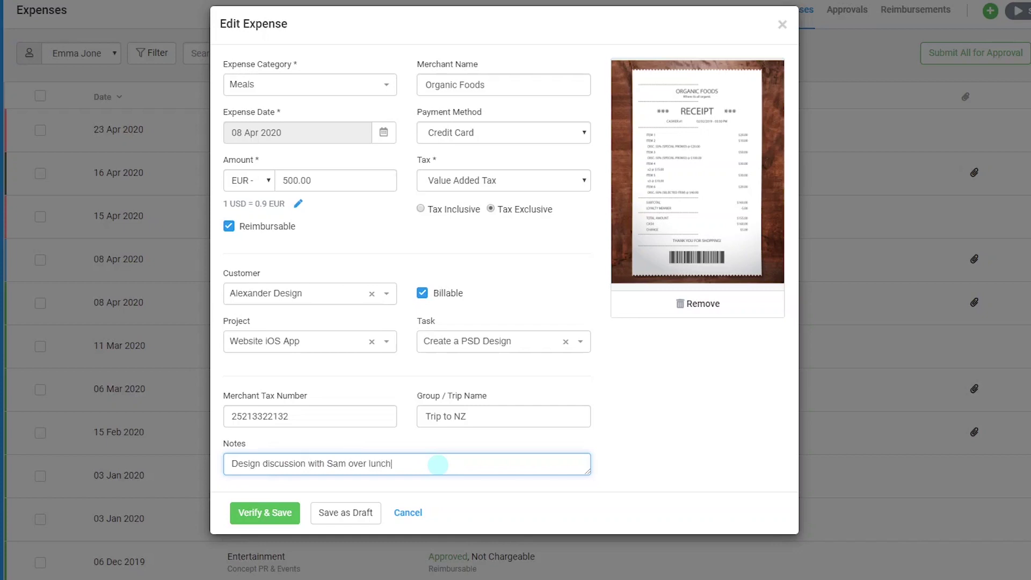
text(.)
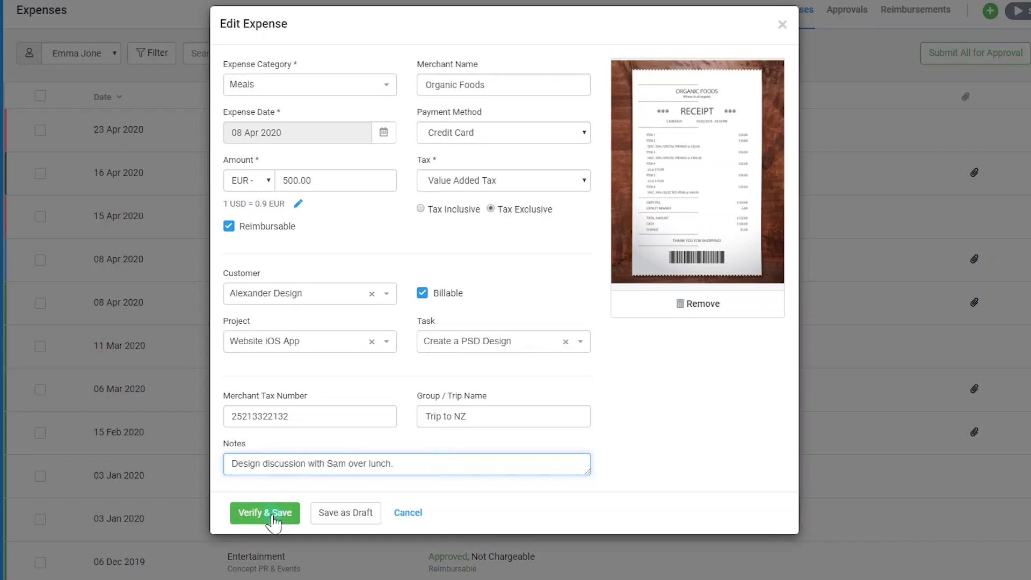
Verify and save the Organic Foods meals expense
click(271, 519)
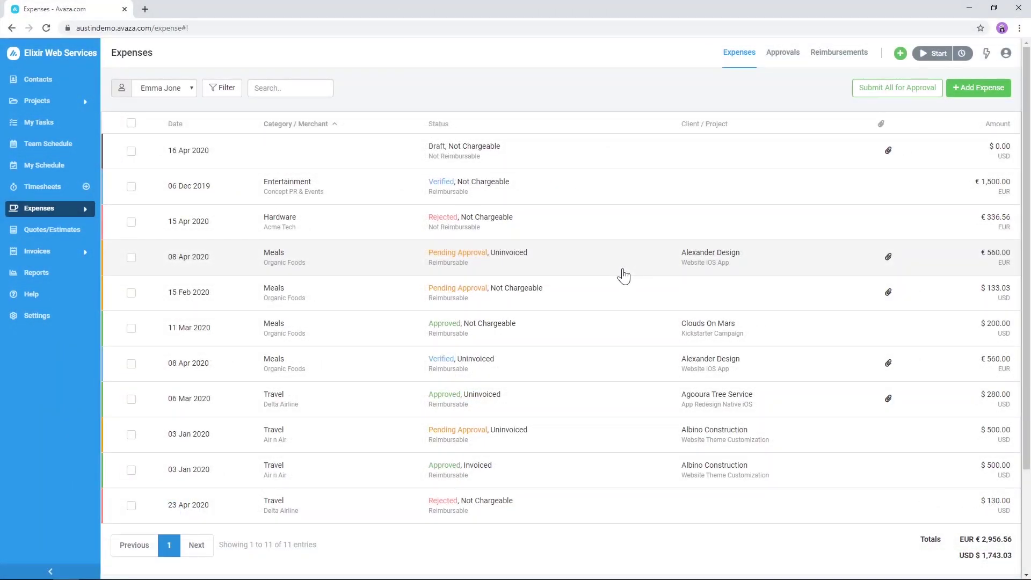
scroll(623, 276, down, 3)
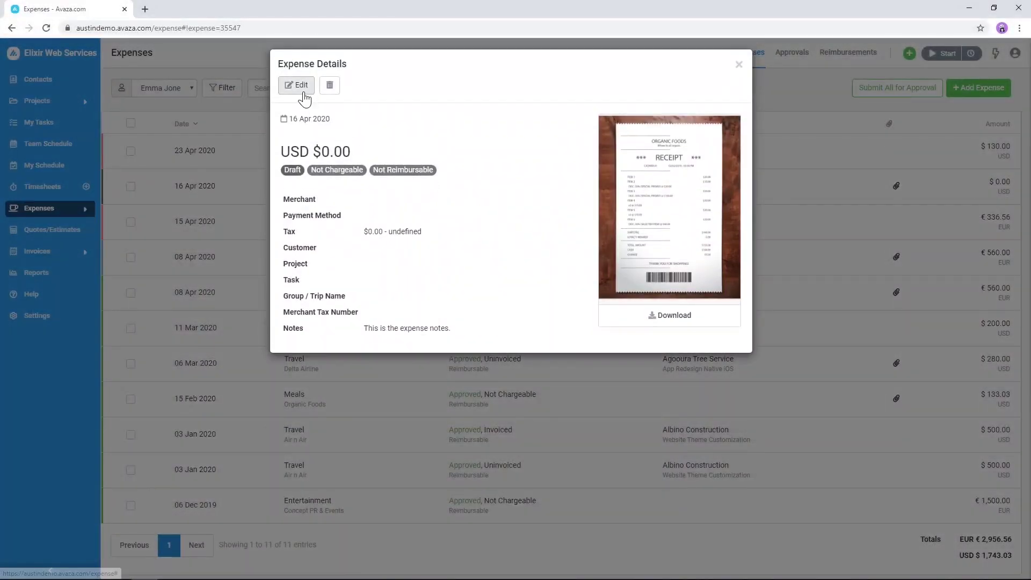
Edit the 16 Apr 2020 emailed-receipt draft expense
click(299, 87)
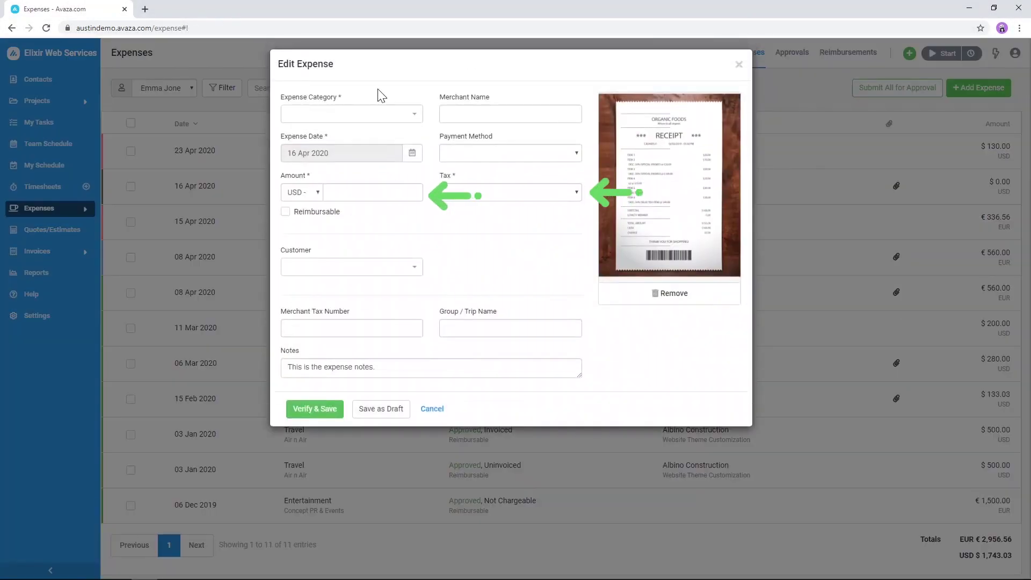